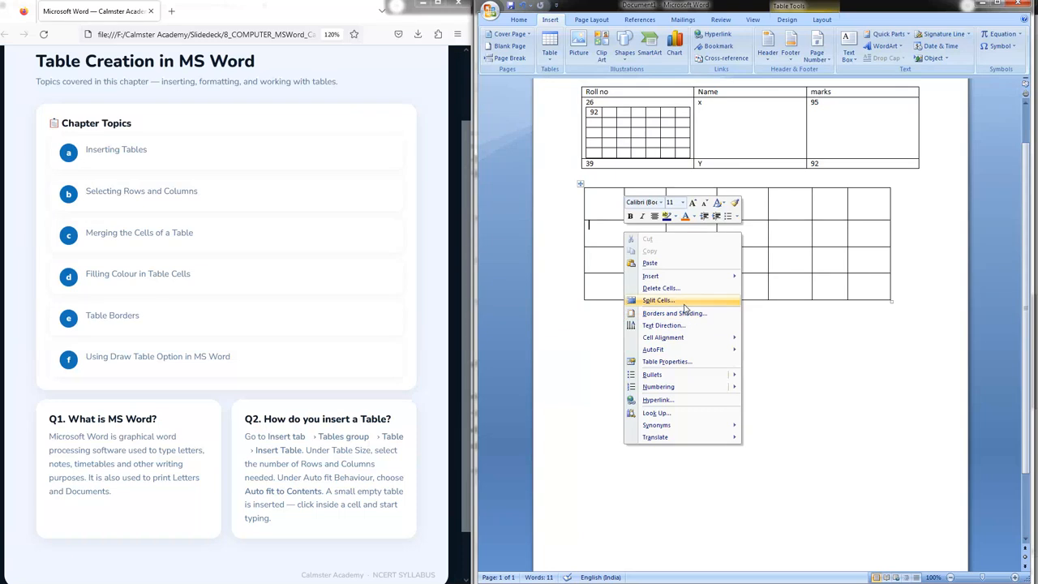
Try to apply yellow highlighting to the empty merged cell in the lower table's second row.
left_click(800, 355)
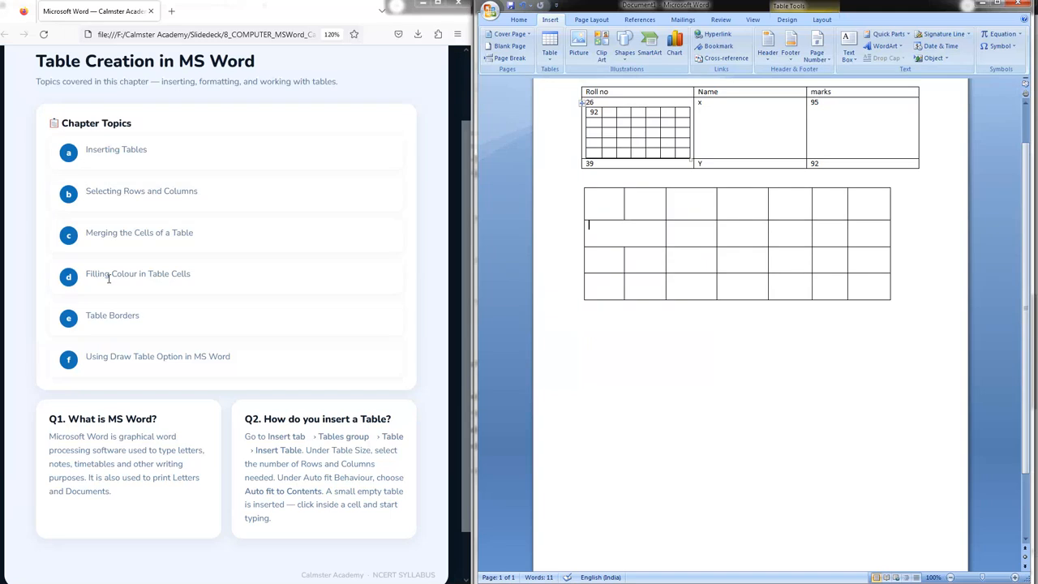
right_click(614, 231)
mouse_move(658, 270)
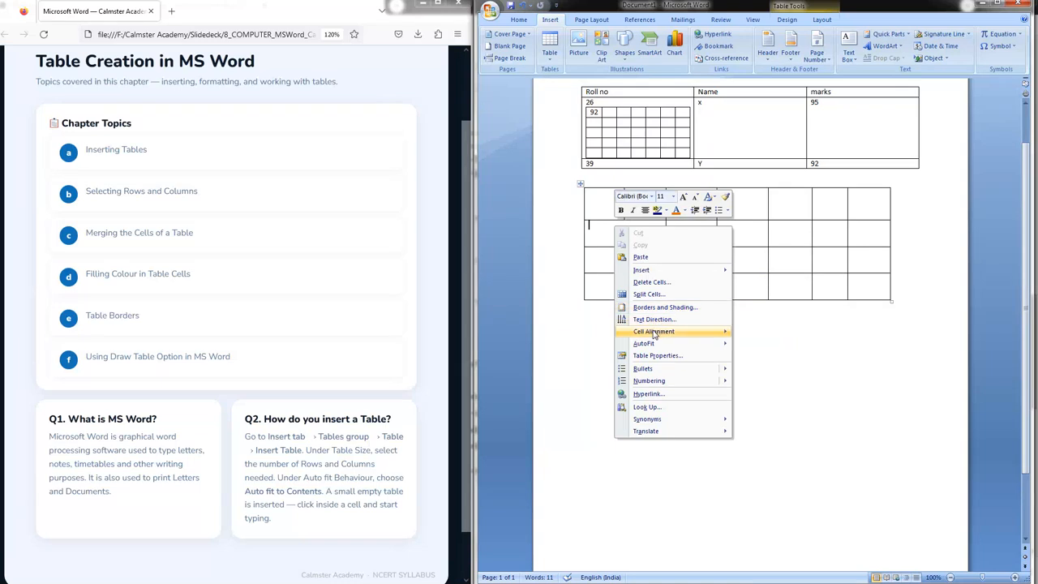
mouse_move(654, 332)
mouse_move(649, 431)
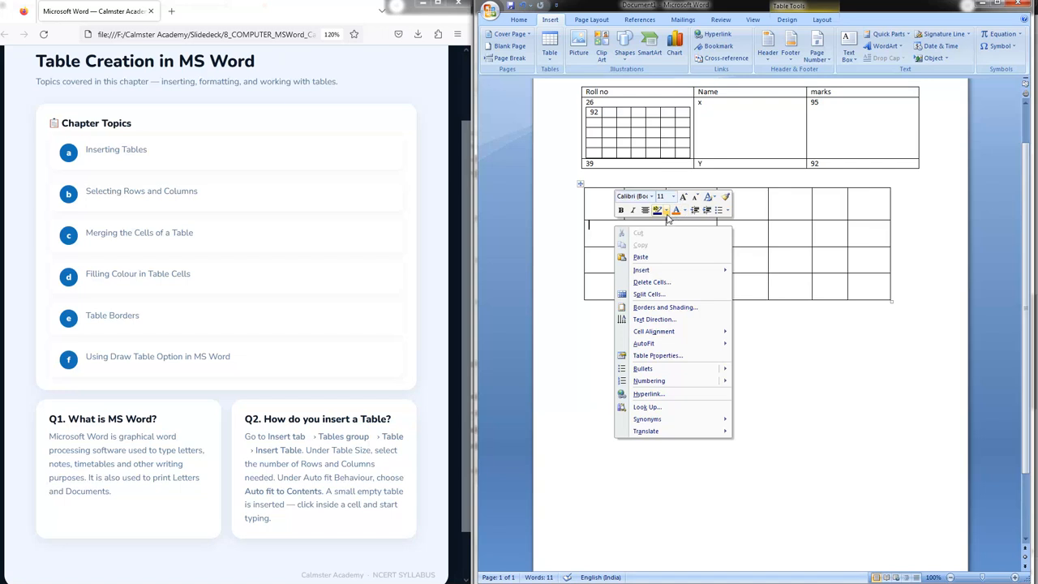
left_click(665, 211)
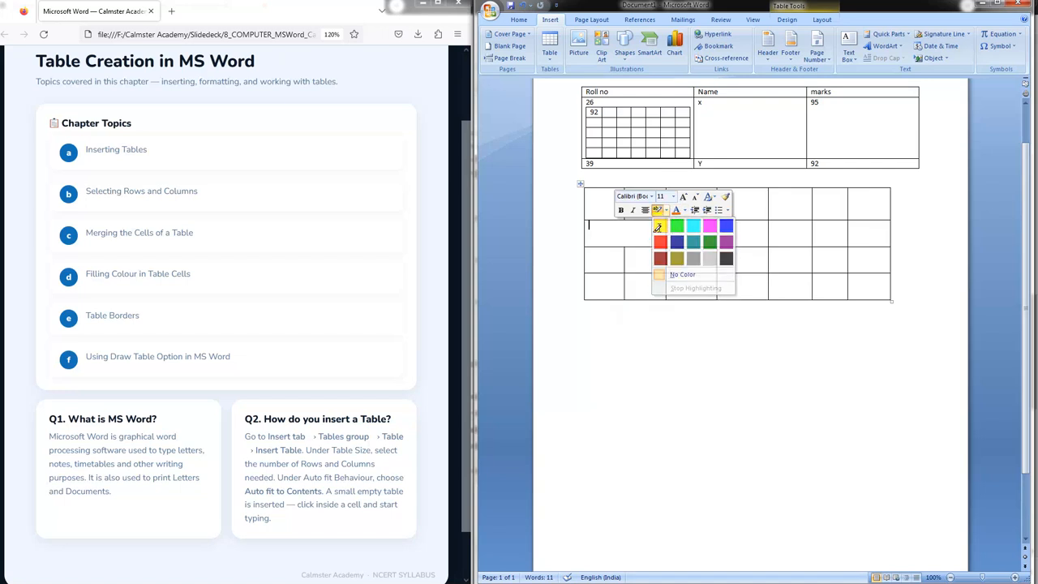
left_click(657, 227)
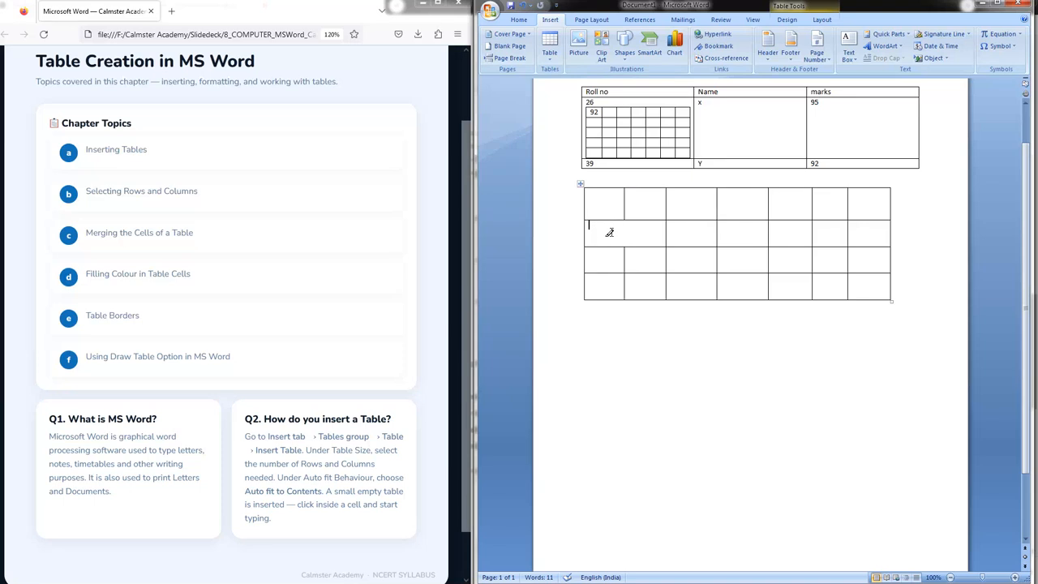
Enter "fgafdh" in the merged cell of the lower table's second row and highlight the text in bright green.
type("fgafdh")
left_click_drag(586, 225, 614, 226)
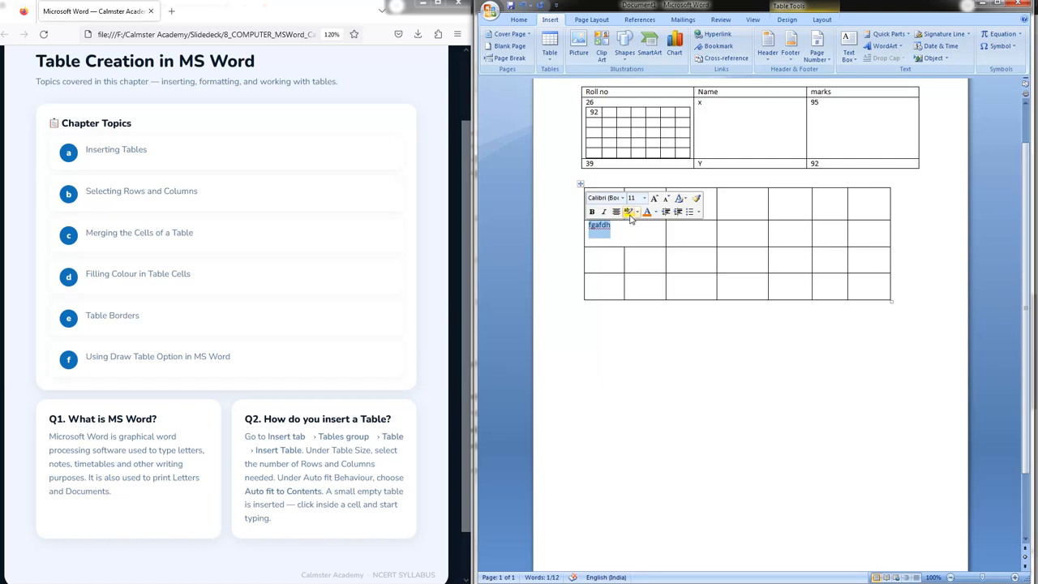
left_click(636, 212)
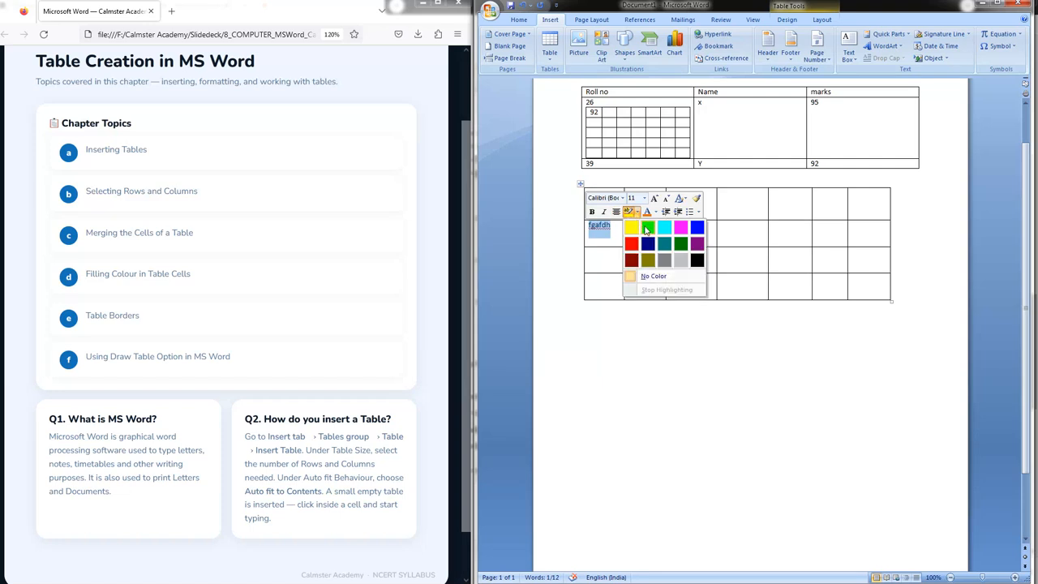
left_click(646, 230)
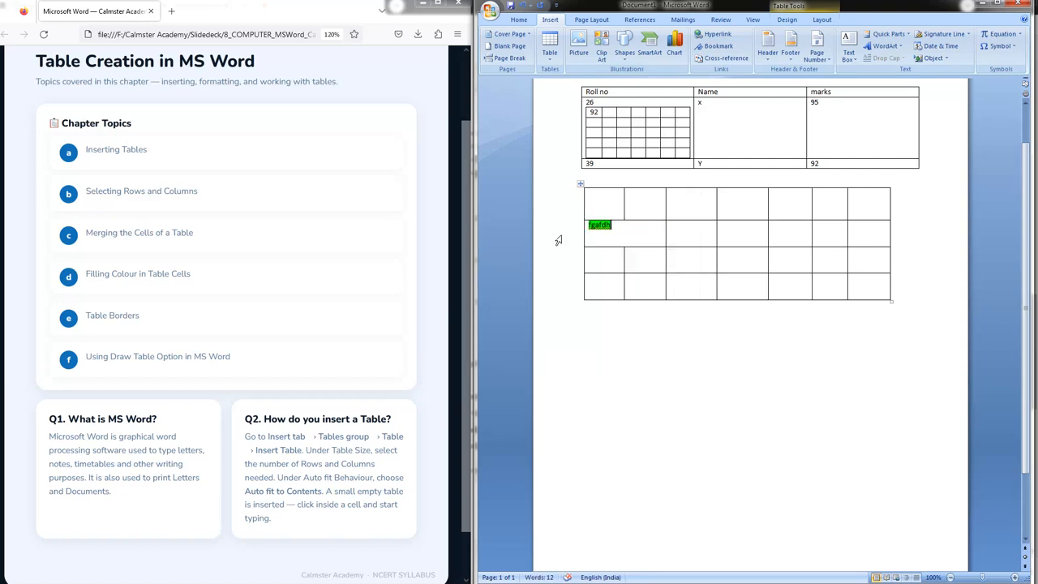
right_click(601, 225)
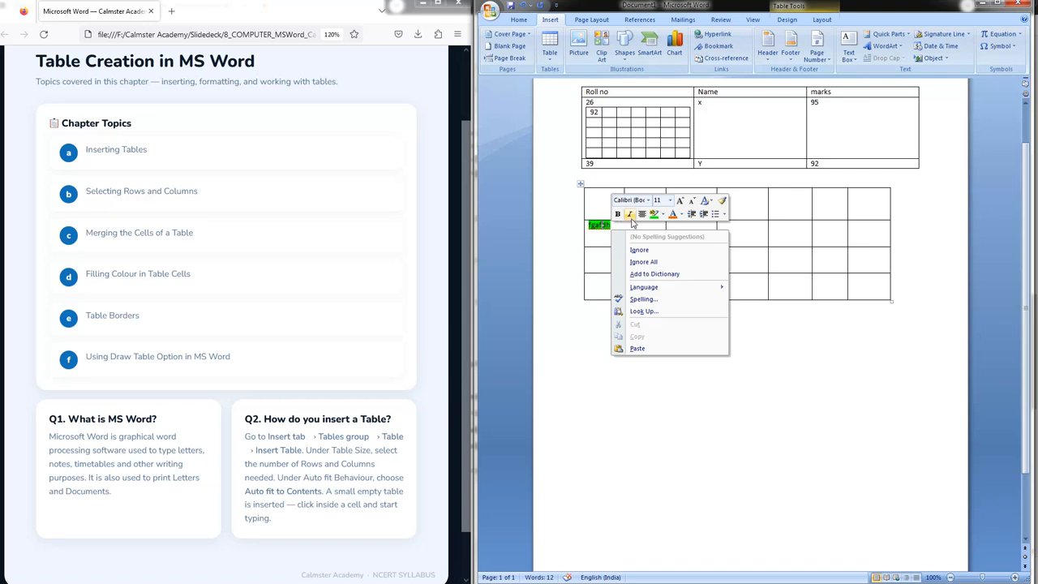
key("Escape")
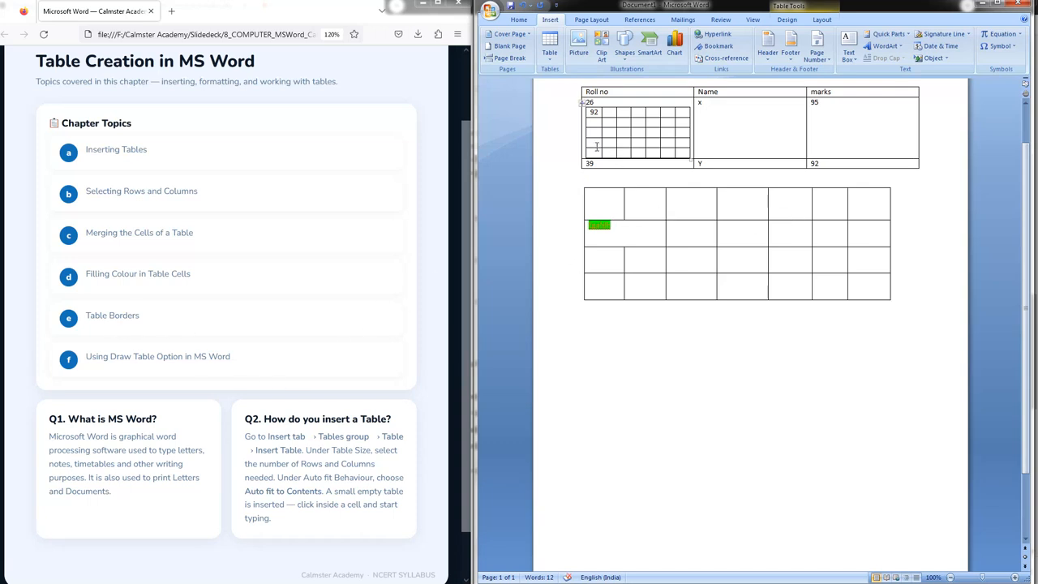
left_click(549, 60)
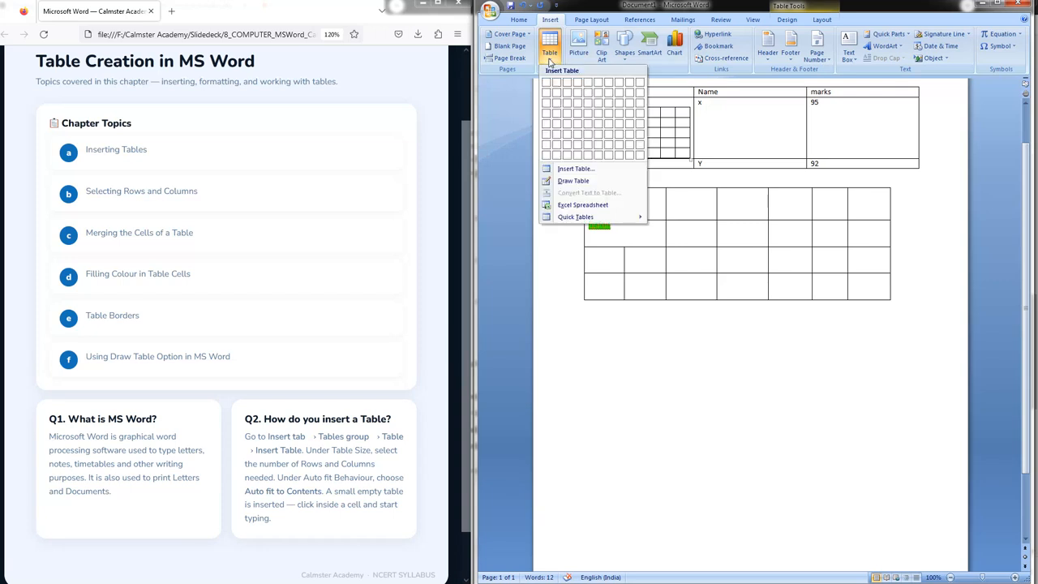
left_click(771, 385)
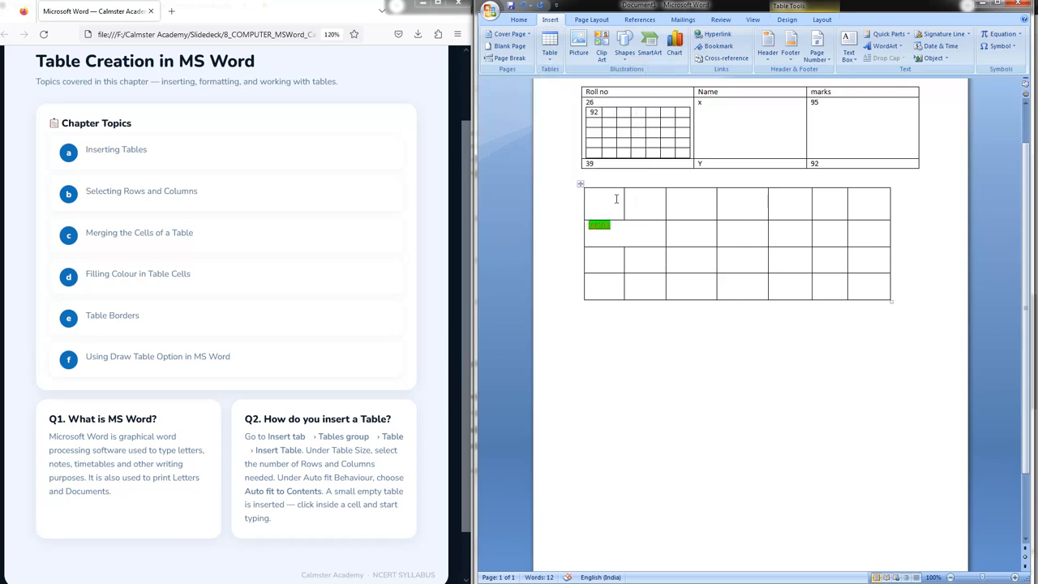
Select the entire lower table and remove all its borders with the None border setting.
left_click_drag(590, 186, 866, 249)
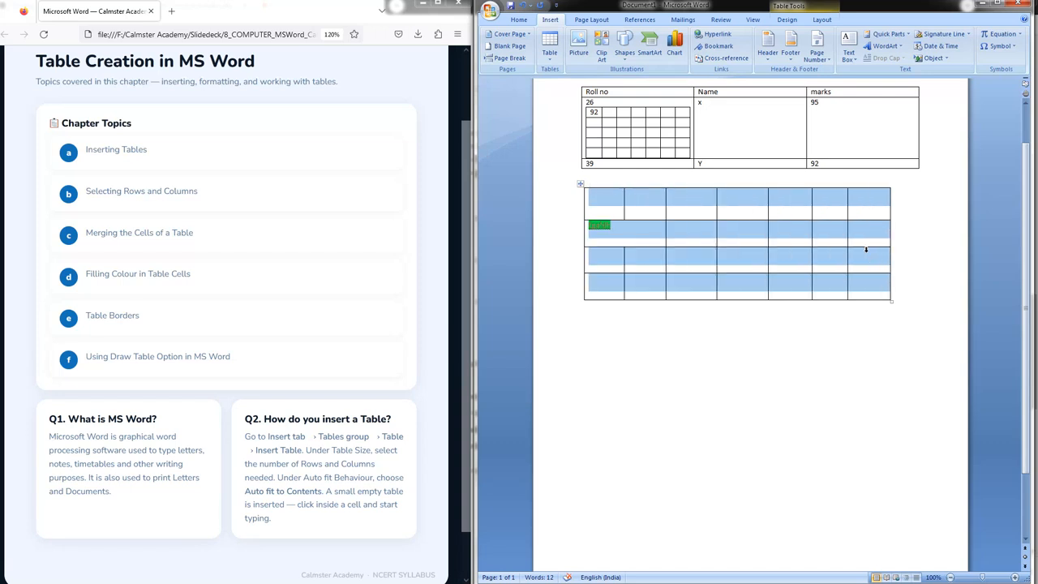
right_click(839, 215)
left_click(891, 322)
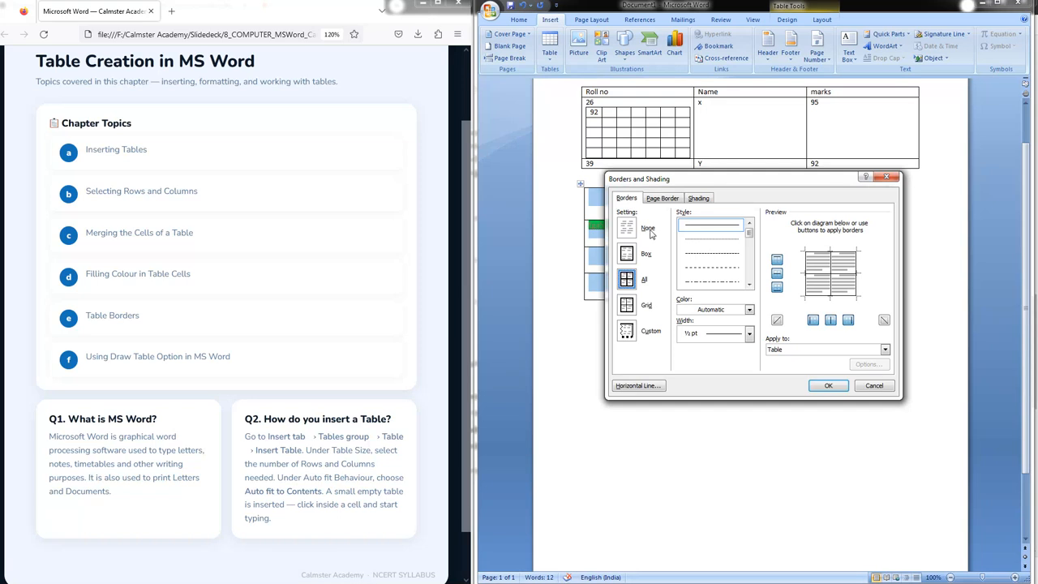
left_click(632, 229)
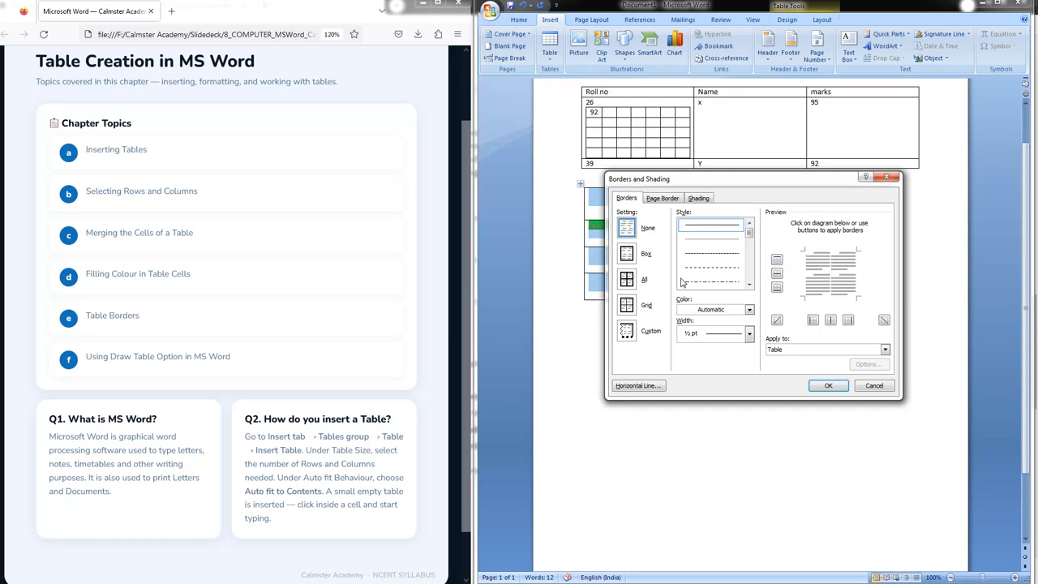
left_click(825, 385)
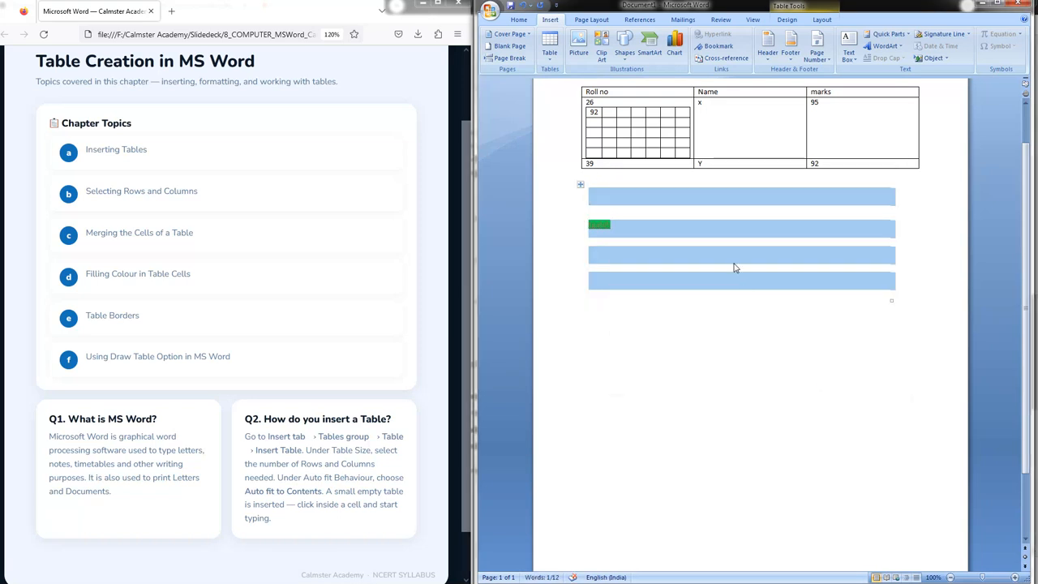
Give the lower table only an outer border with the Box border setting.
right_click(759, 197)
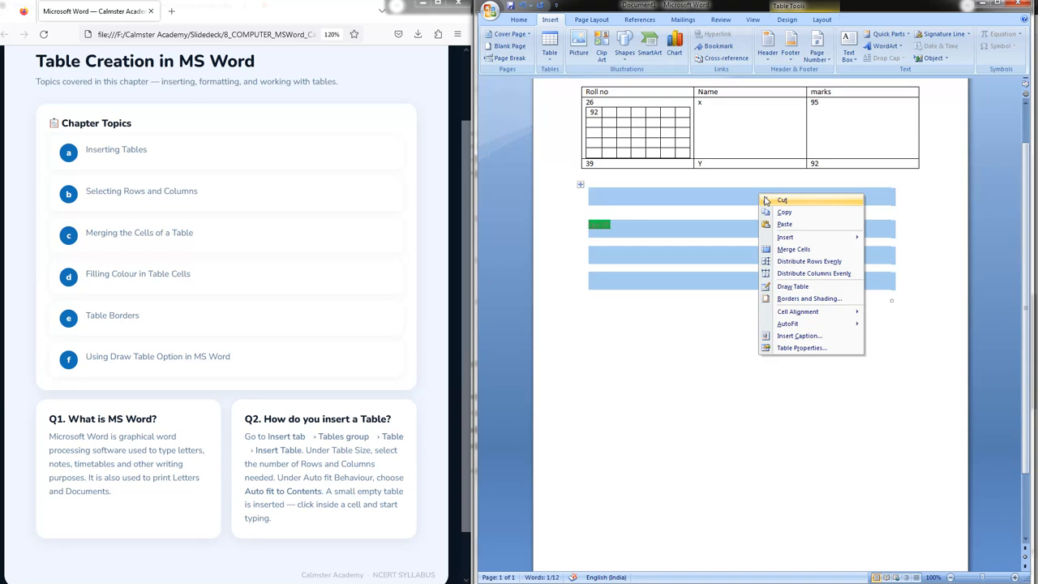
left_click(805, 298)
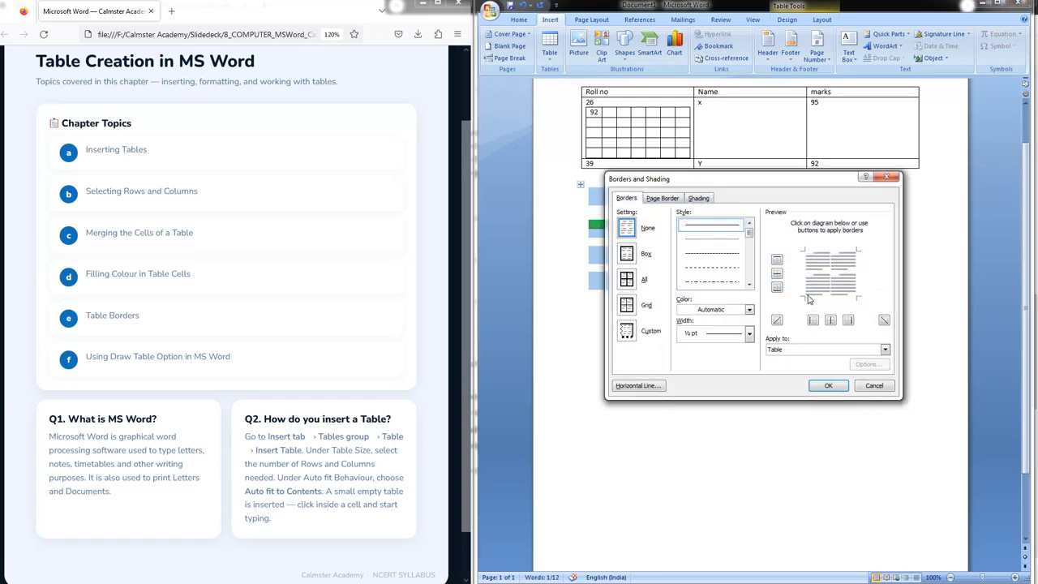
left_click(626, 254)
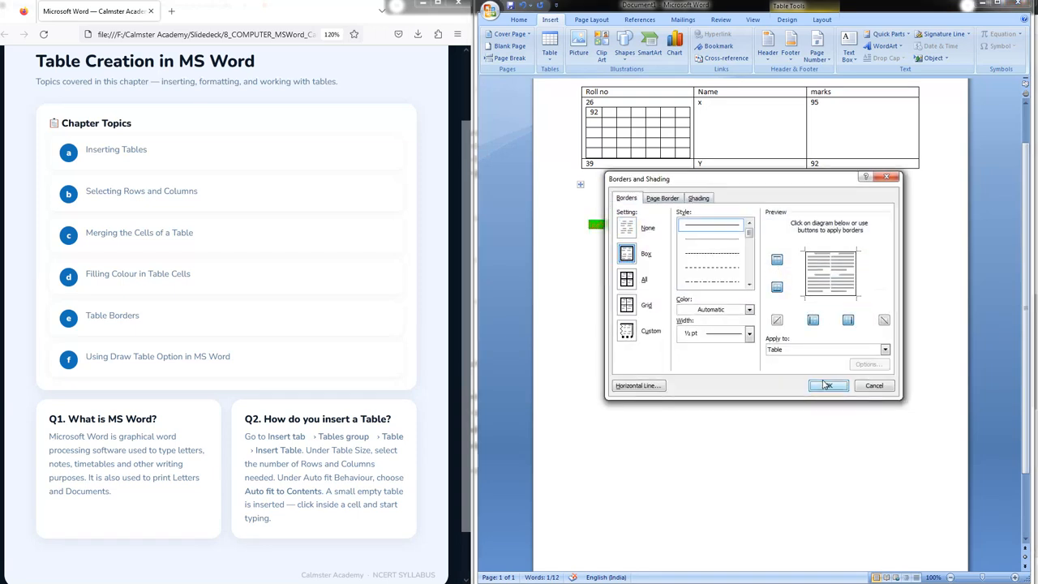
left_click(828, 385)
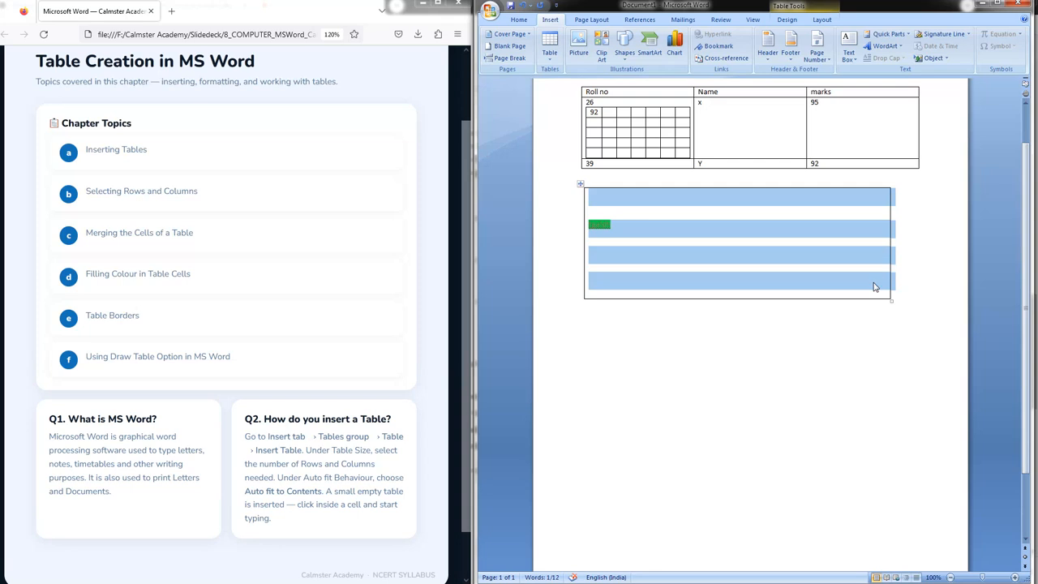
Apply the All border setting to the lower table and deselect it.
right_click(728, 190)
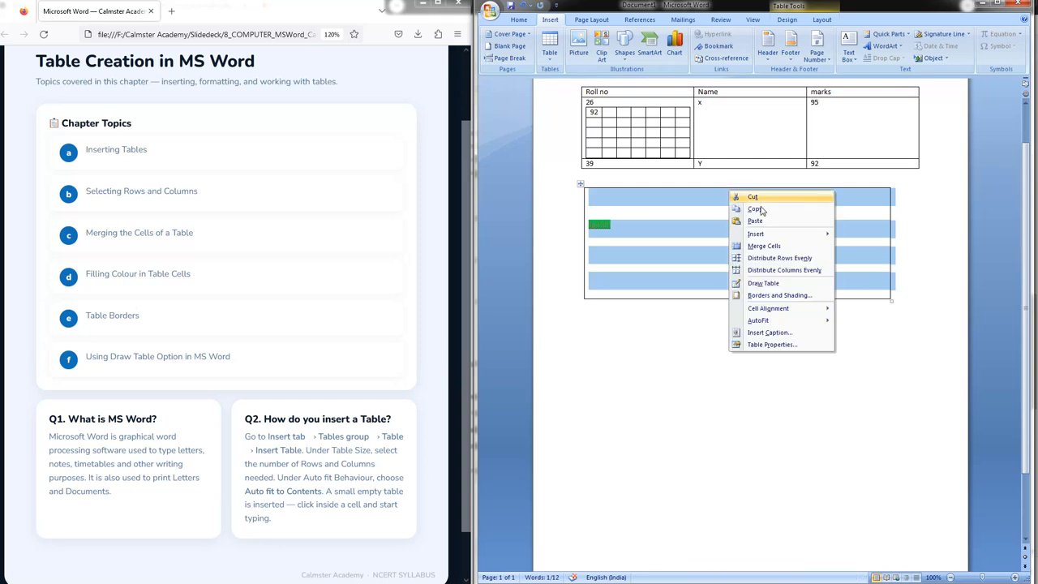
left_click(776, 296)
left_click(627, 286)
left_click(827, 385)
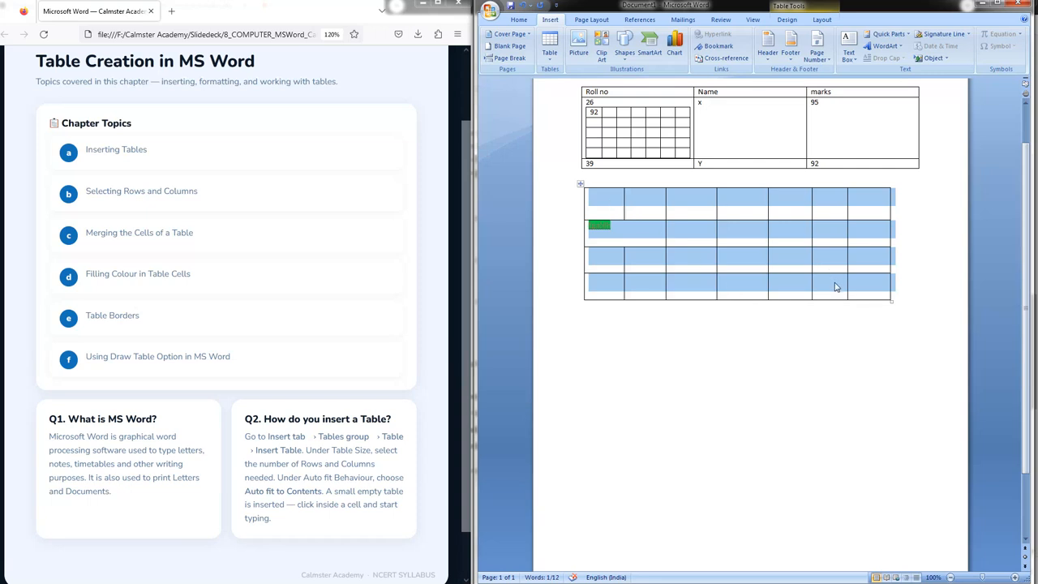
left_click(904, 304)
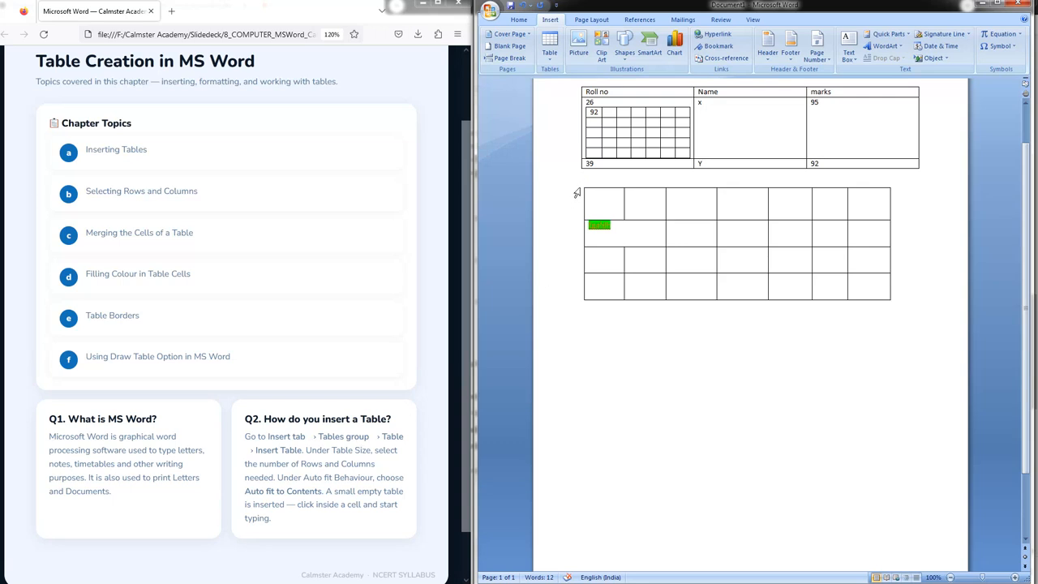
Examine questions Q3 to Q8 in the browser's chapter notes on working with tables.
scroll(403, 401, "down", 2)
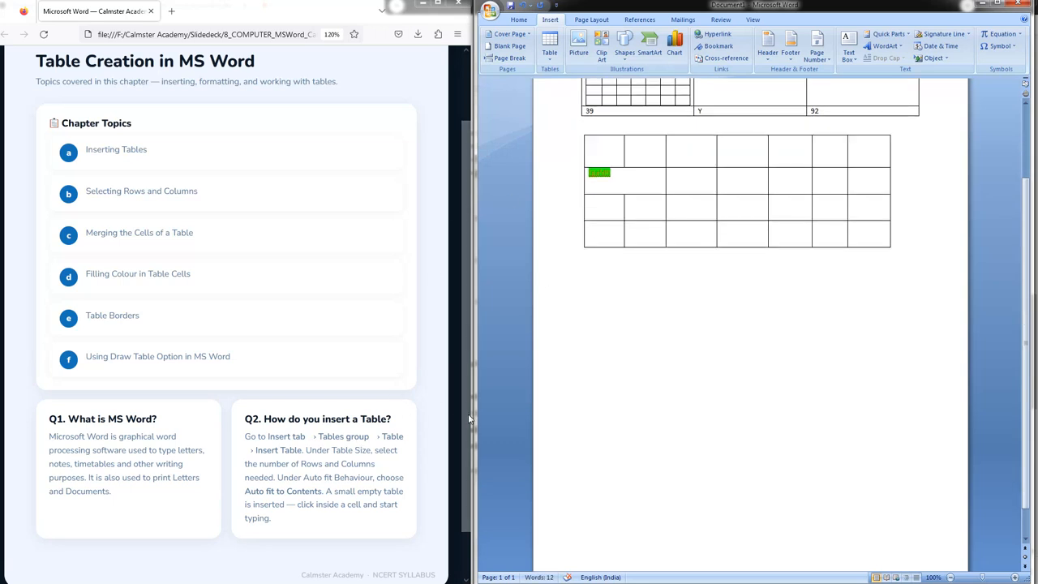
scroll(465, 411, "down", 2)
left_click(411, 558)
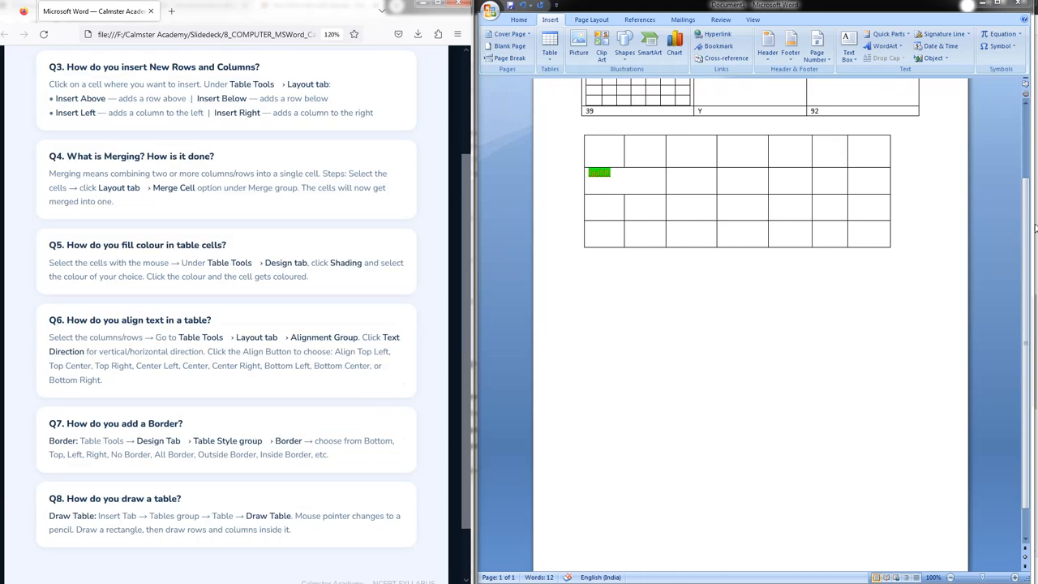
scroll(881, 283, "up", 2)
left_click(791, 343)
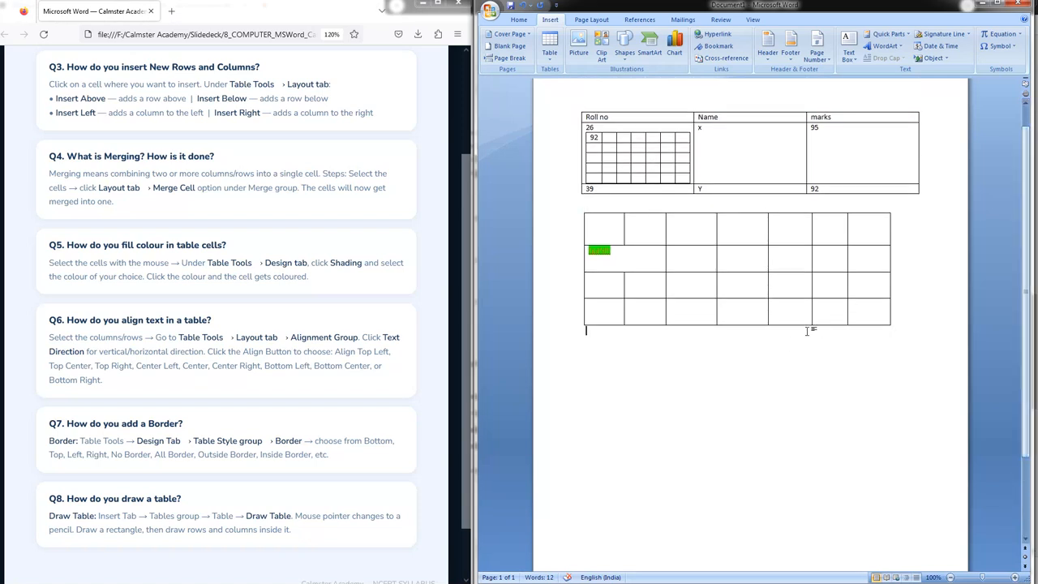
Insert a column to the left of the fifth column in the lower table.
left_click(785, 262)
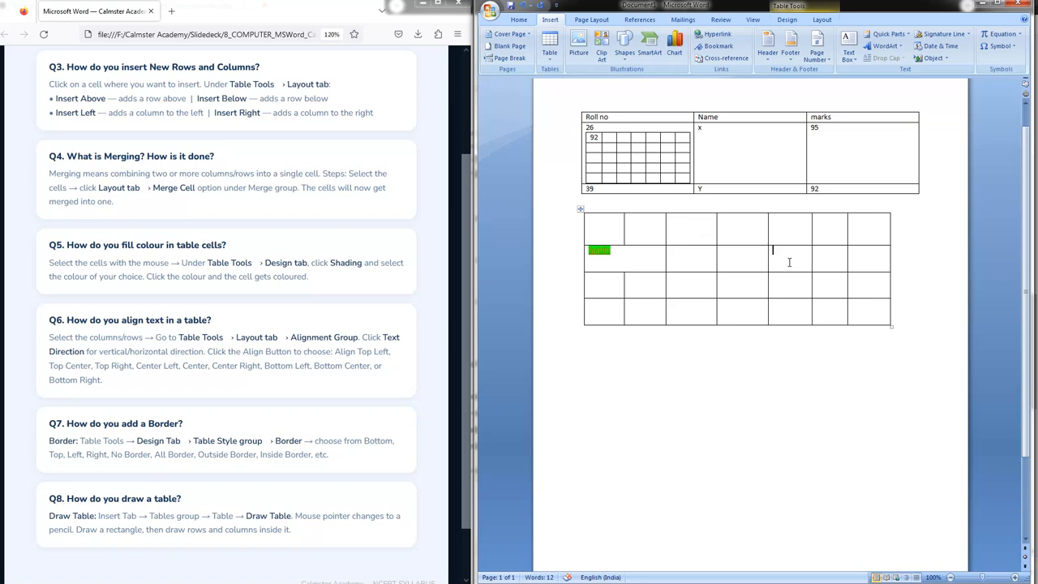
right_click(788, 257)
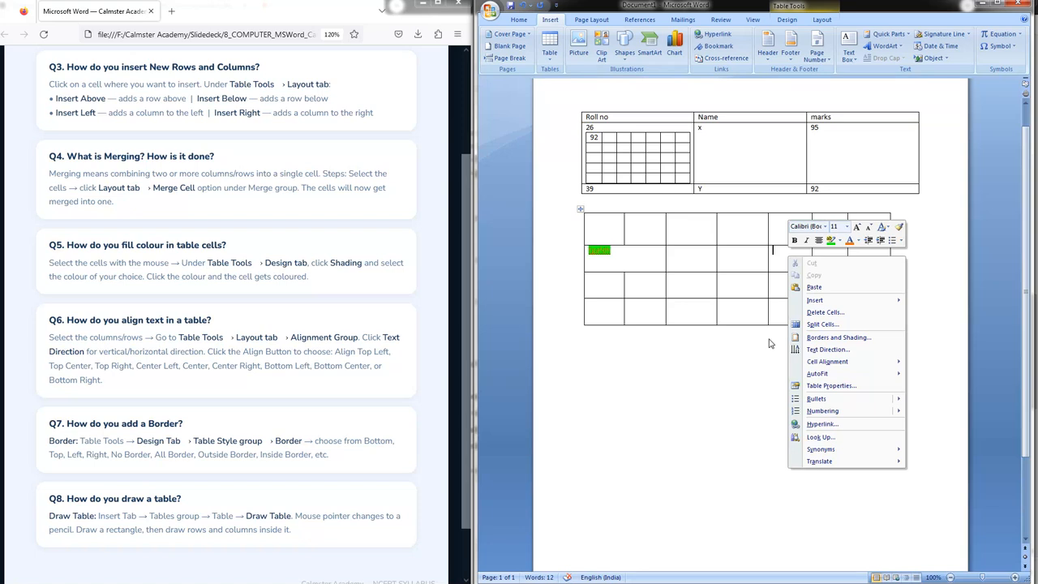
left_click(549, 51)
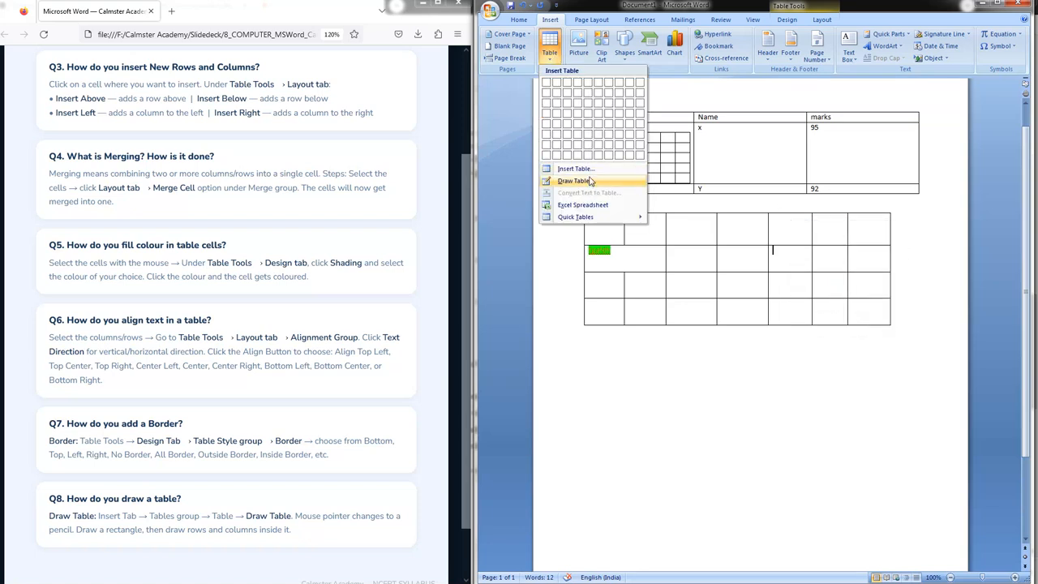
left_click(797, 262)
right_click(784, 253)
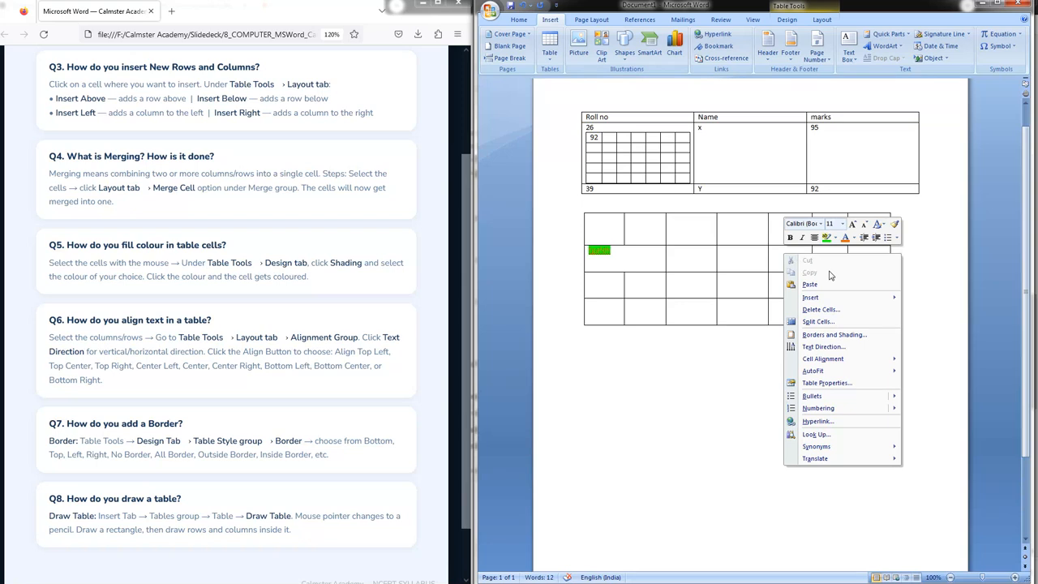
mouse_move(864, 300)
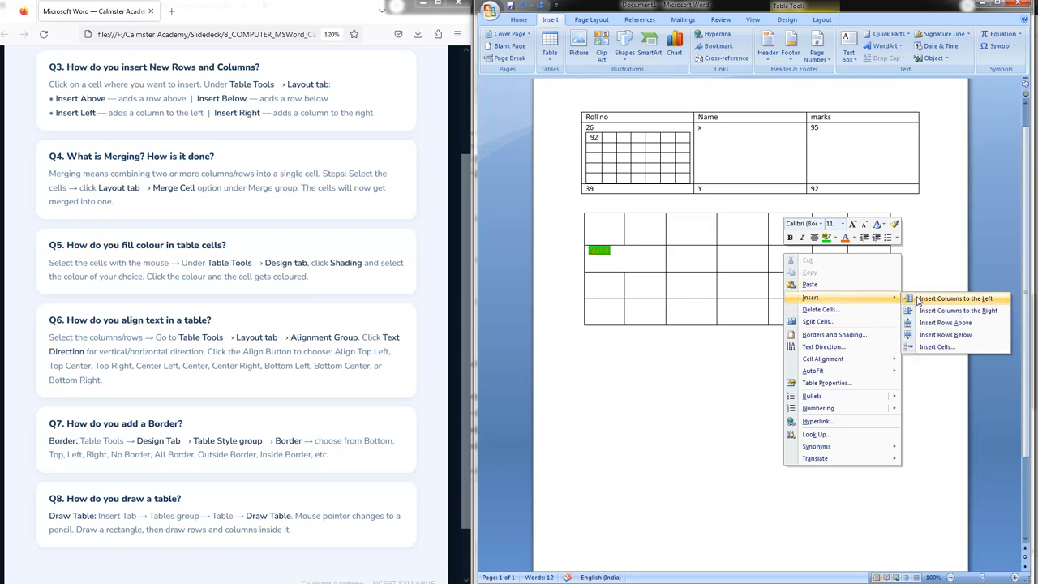
left_click(953, 299)
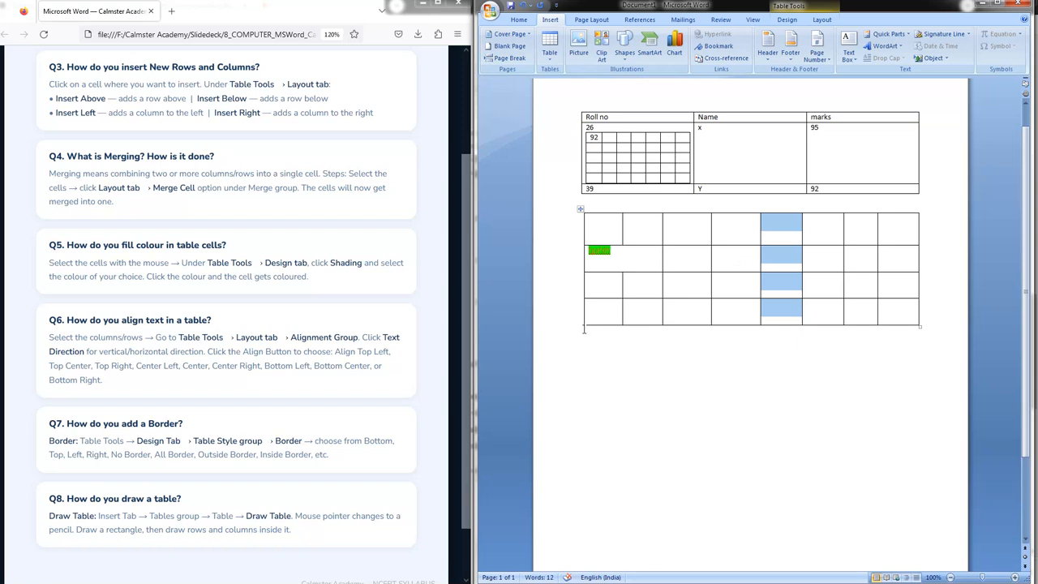
left_click(614, 255)
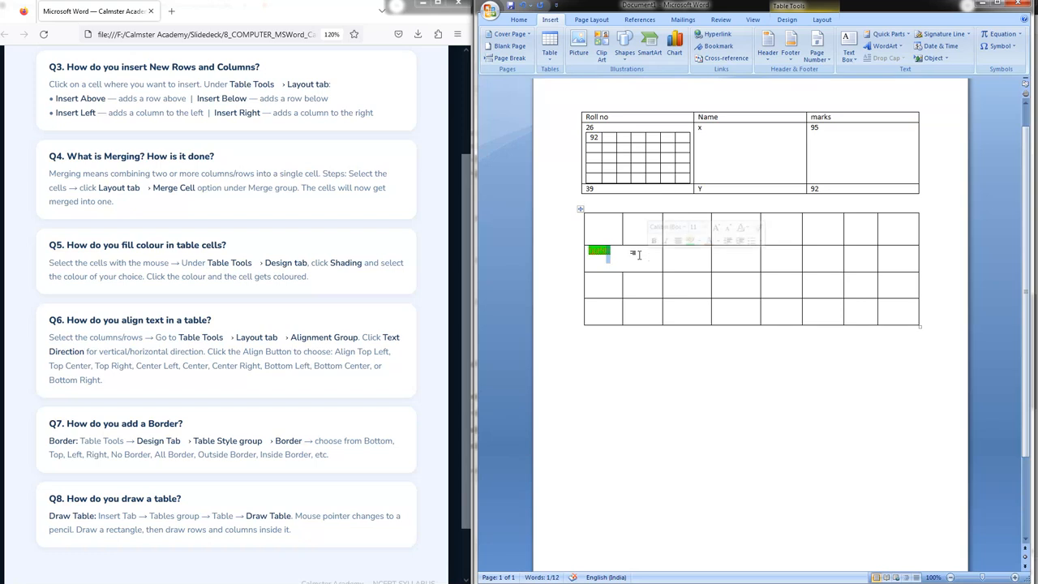
right_click(638, 254)
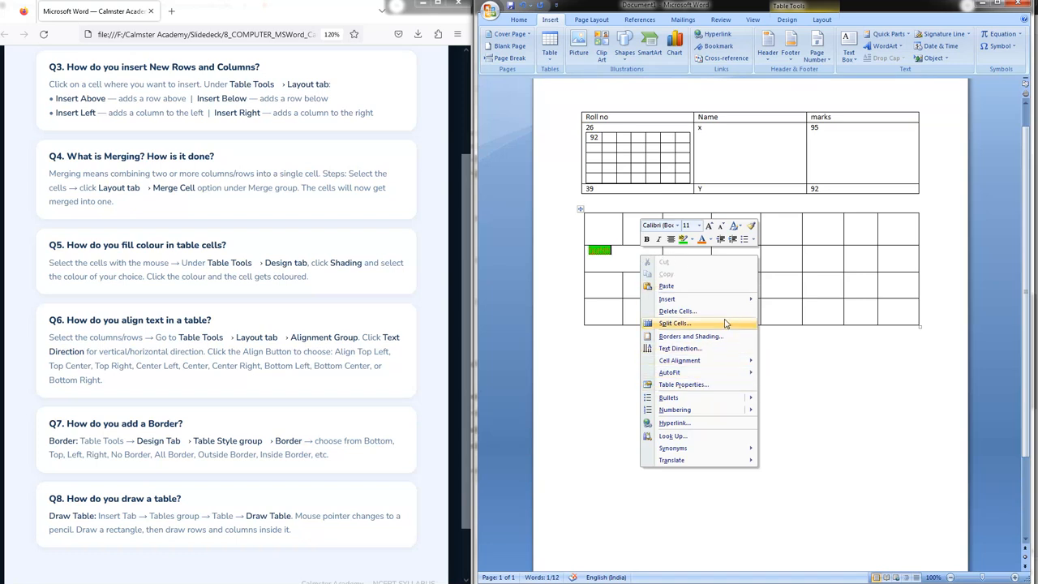
left_click(548, 63)
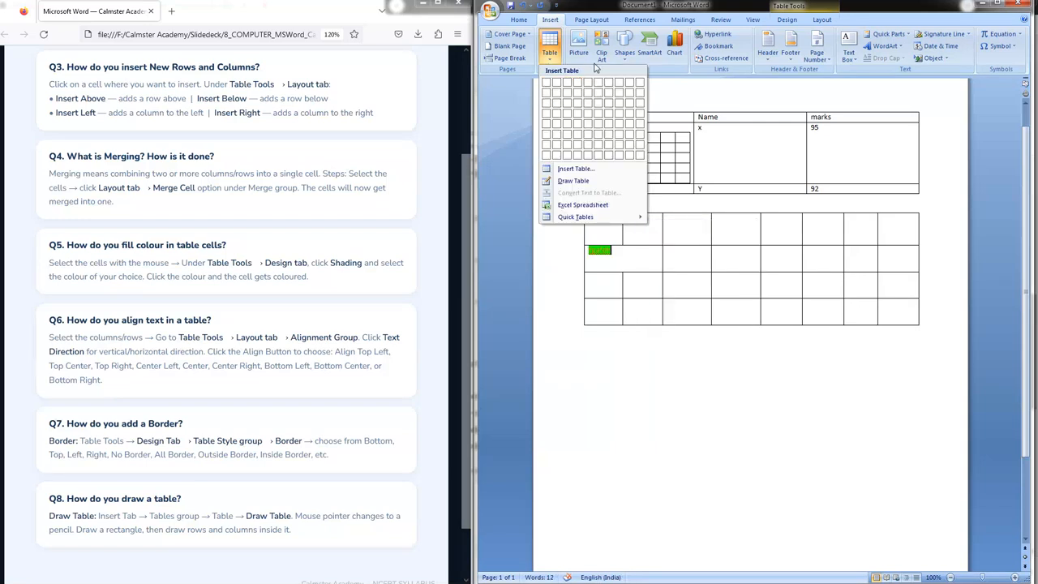
Enter the headings Roll no and Marks in the third and fourth cells of the lower table's first row.
left_click(245, 369)
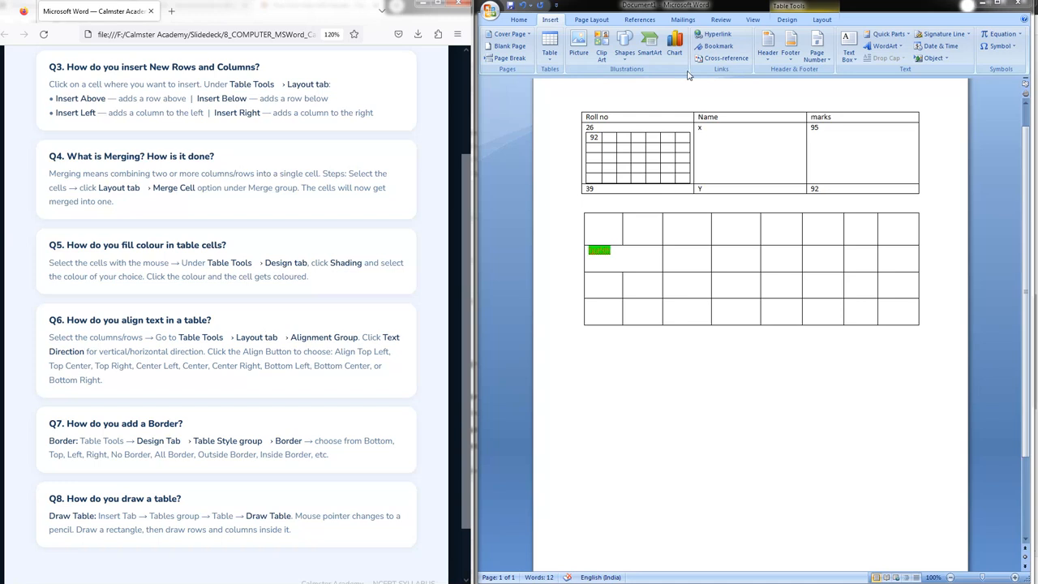
left_click(822, 20)
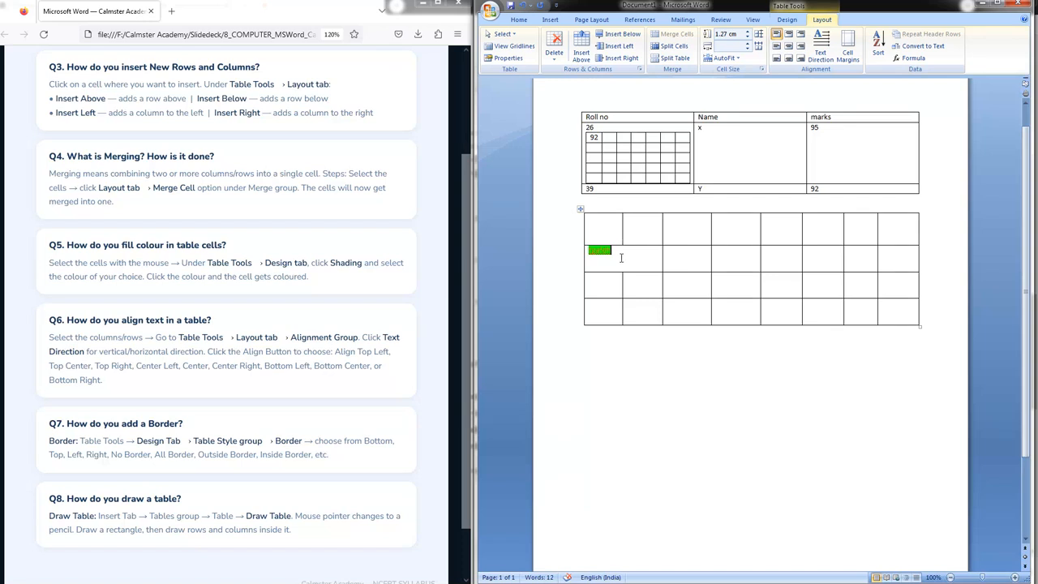
left_click(693, 254)
left_click(690, 215)
type("snop")
key("BackSpace")
key("BackSpace")
key("BackSpace")
key("BackSpace")
type("Roll no")
key("Tab")
type("marks")
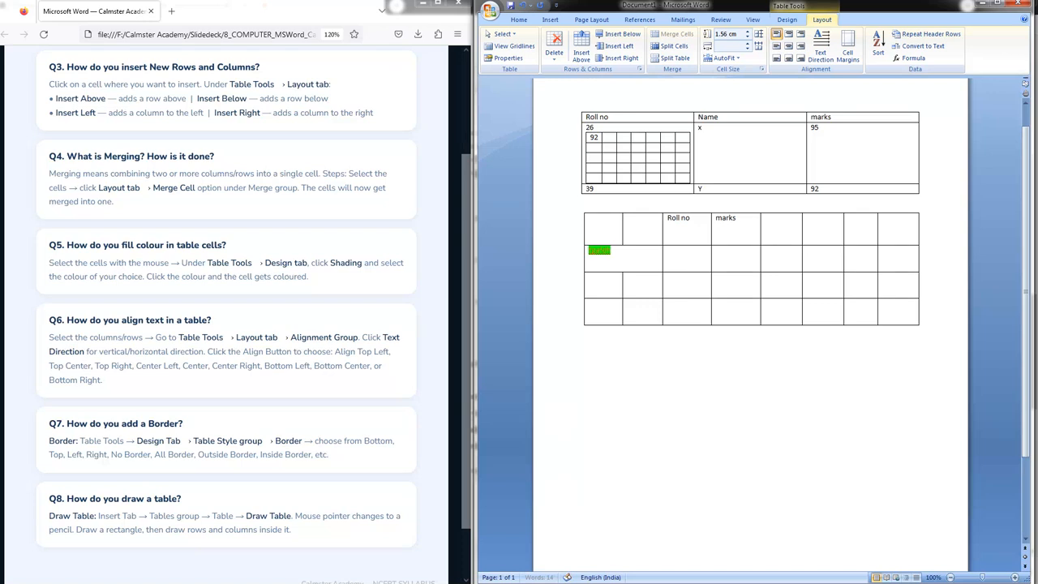
Fill the remaining cells of the lower table's first row with the headings Garde, %, Overall and name.
key("Tab")
type("garde")
left_click(686, 227)
type("%")
key("Tab")
type("over")
key("Tab")
type("name")
left_click(690, 254)
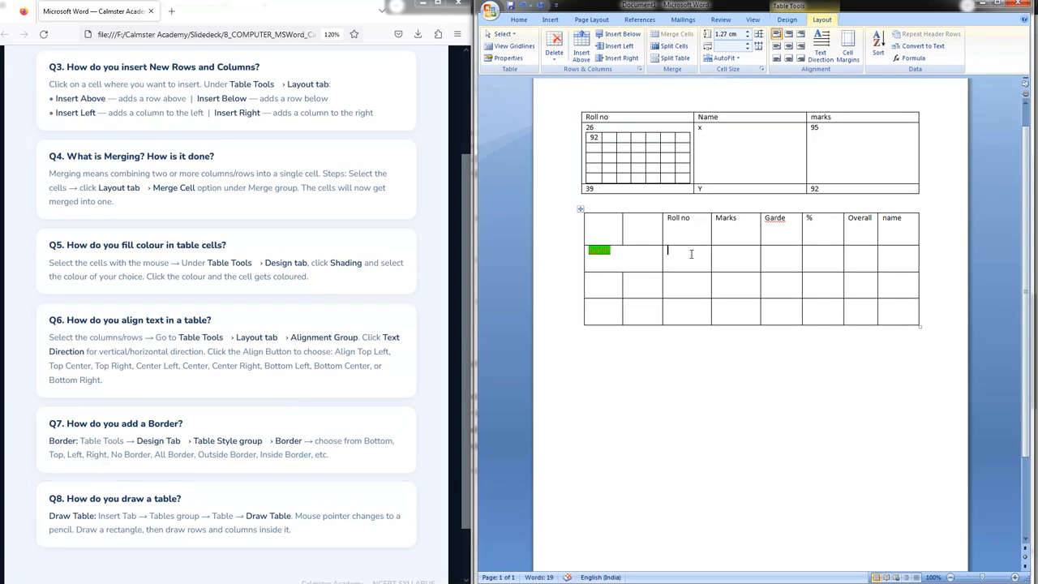
Try centre, right and left alignment on the lower table's headings from Roll no to name, ending with Justify.
left_click_drag(664, 217, 891, 219)
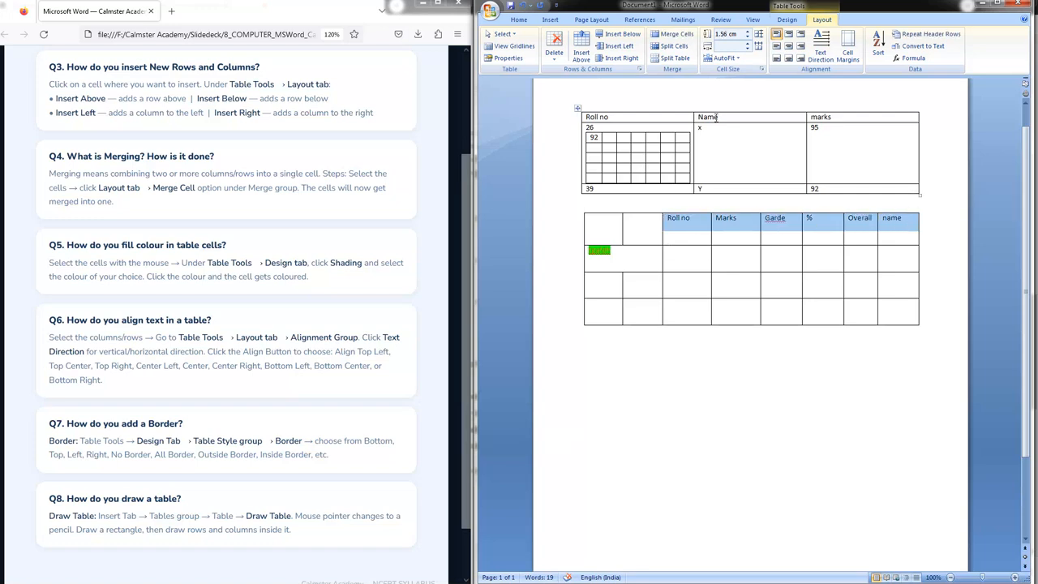
left_click(550, 20)
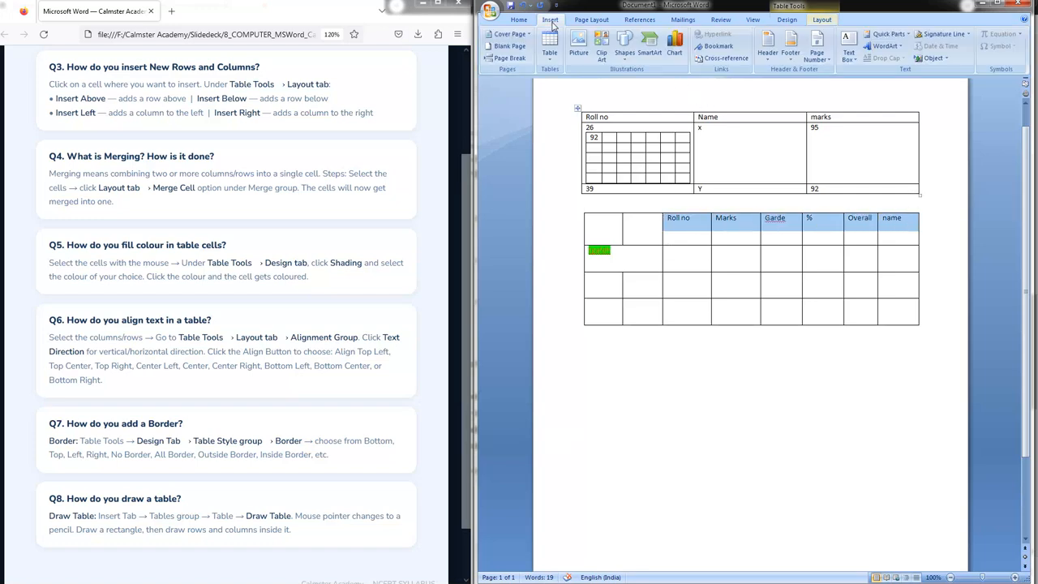
left_click(518, 19)
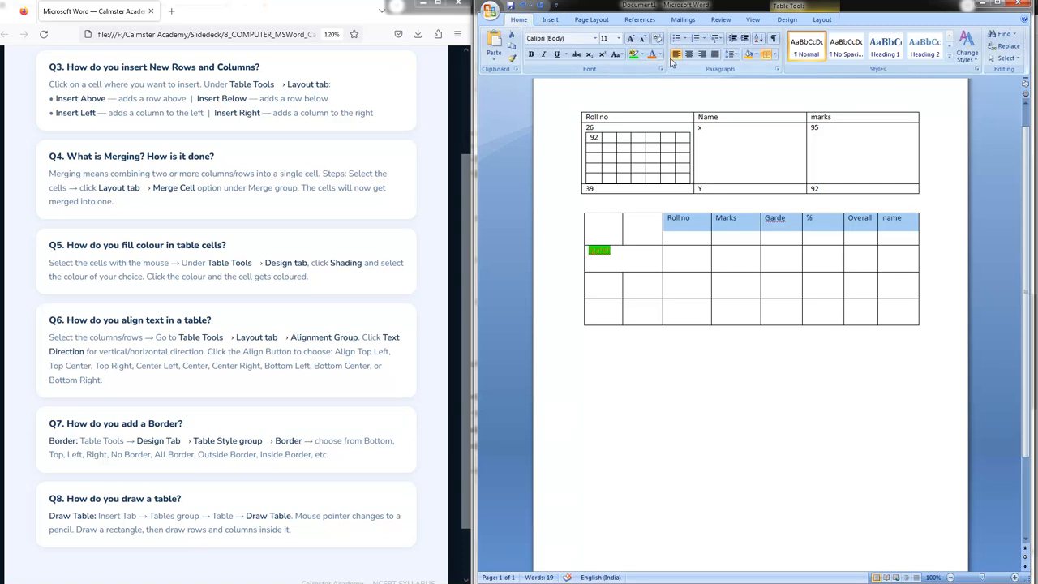
left_click(687, 55)
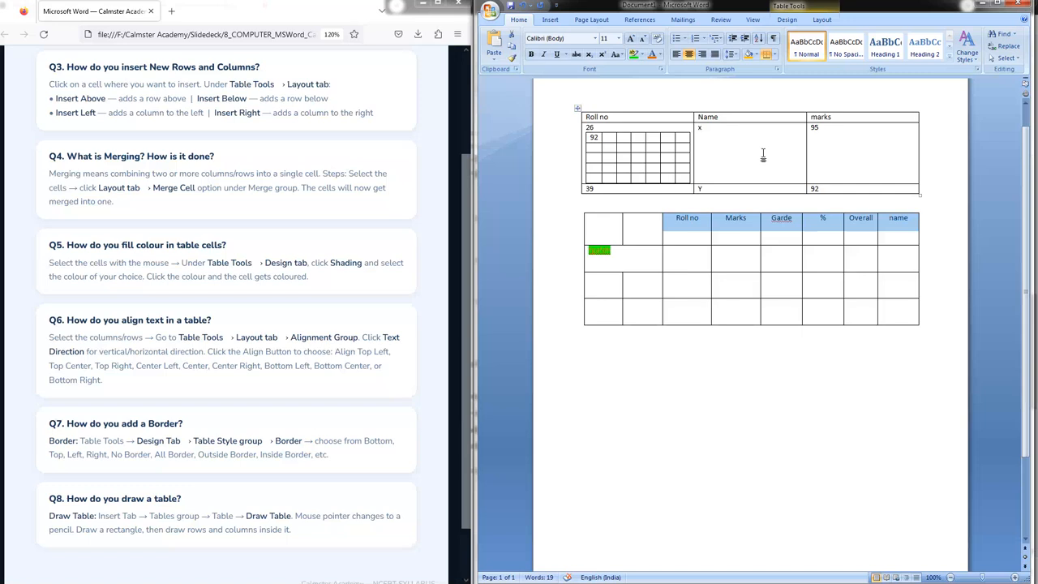
left_click(701, 55)
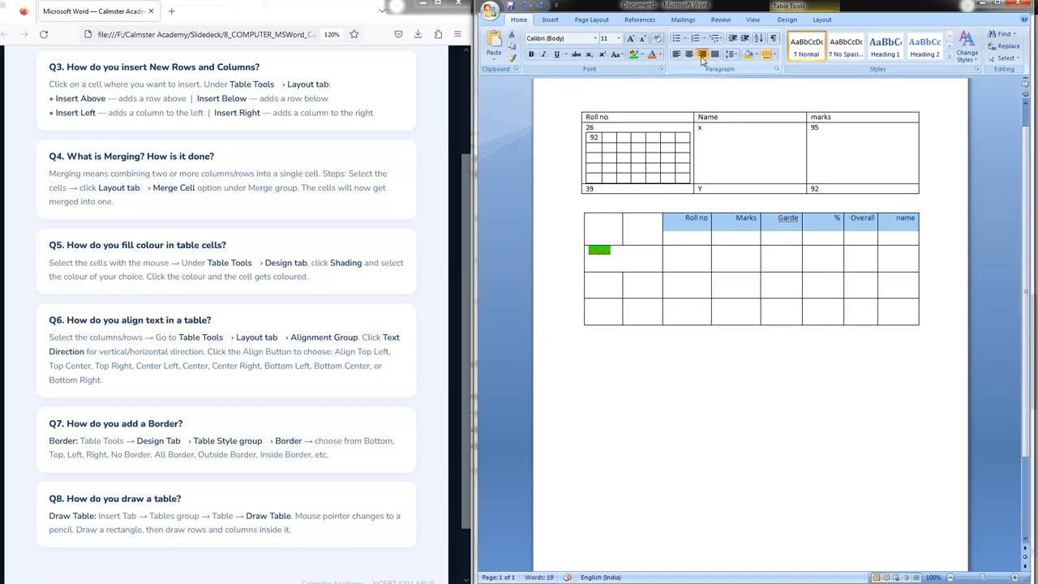
left_click(677, 55)
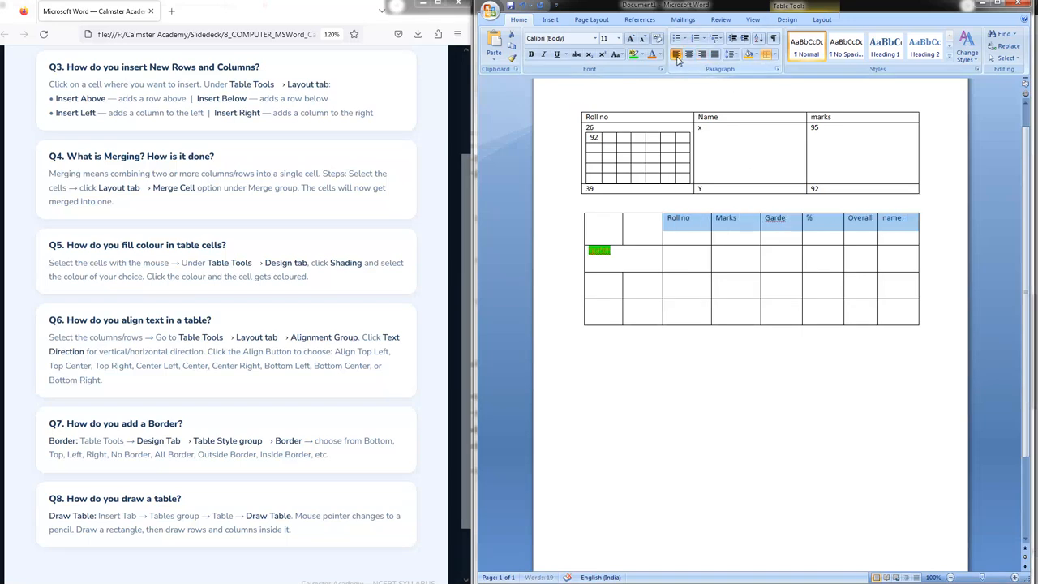
left_click(714, 54)
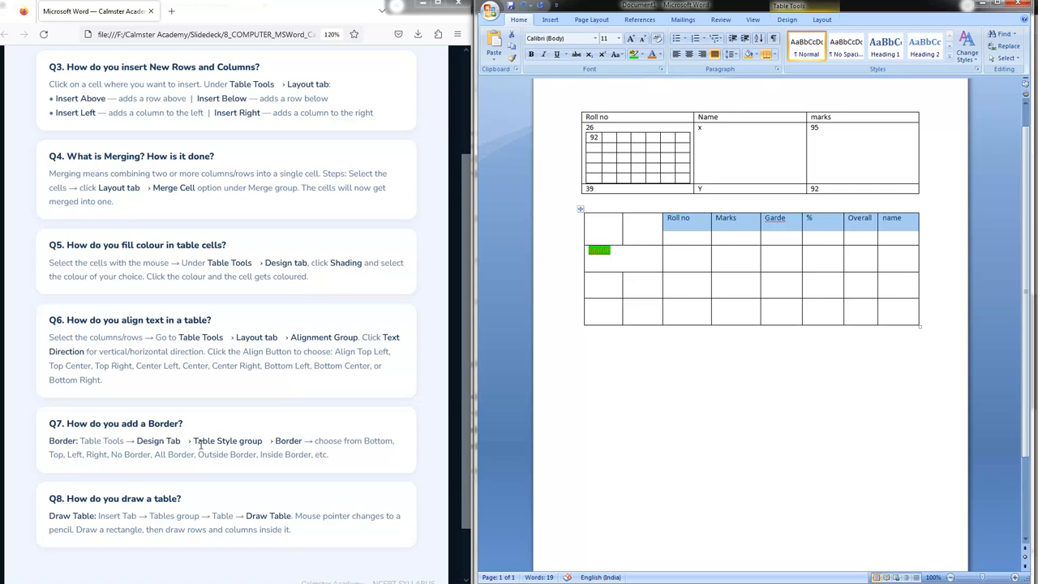
Switch to the browser slide deck, show the recap slide in full screen and advance to the closing slide.
scroll(351, 460, "down", 1)
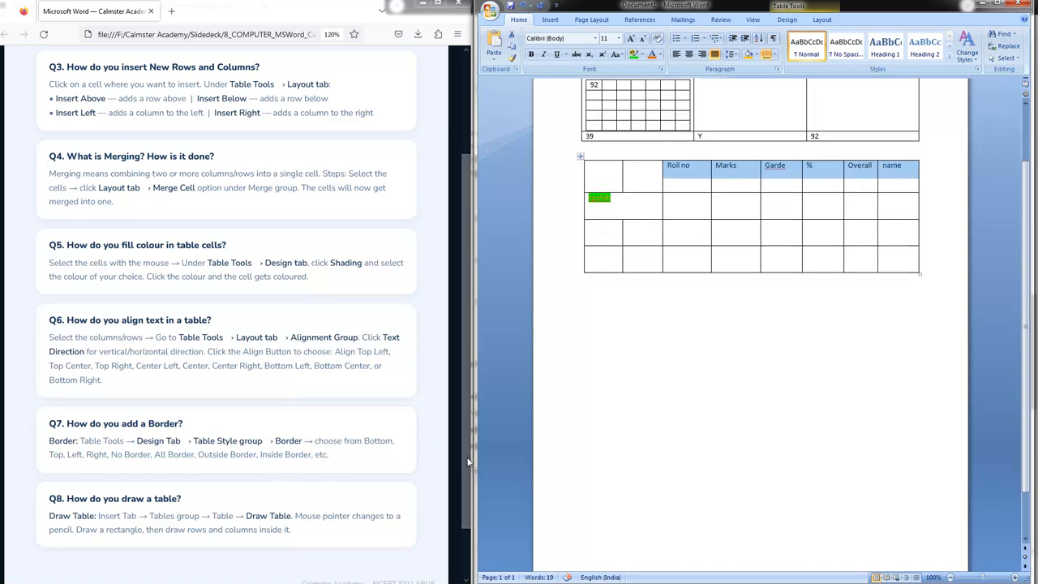
left_click_drag(467, 460, 473, 527)
left_click(405, 557)
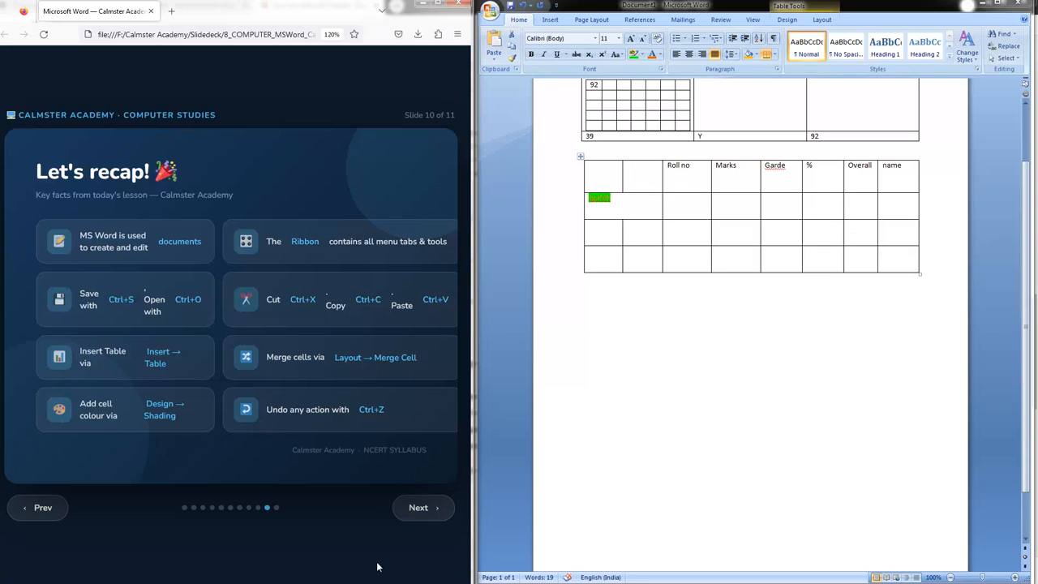
key("F11")
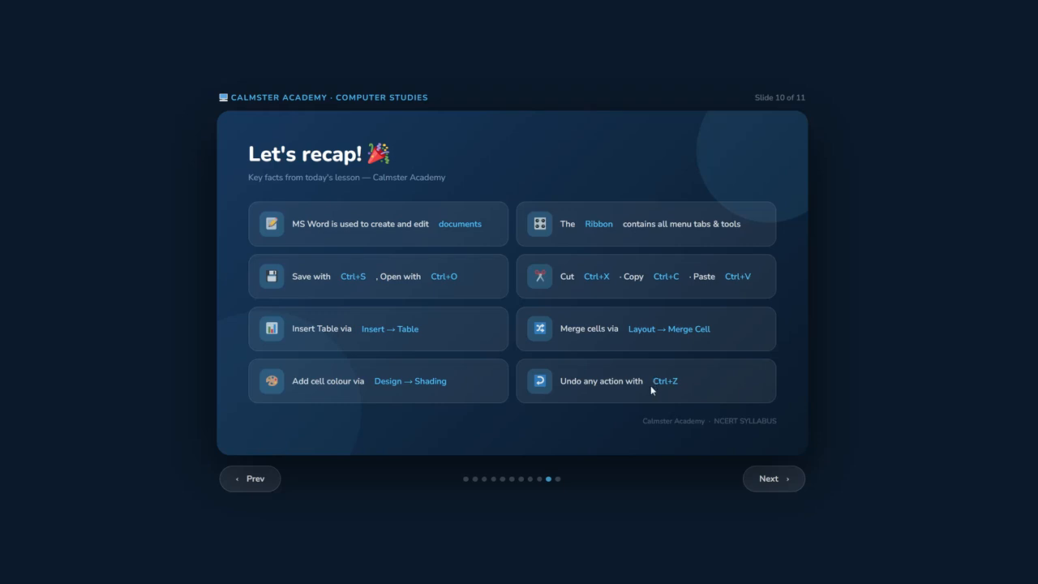
left_click(764, 478)
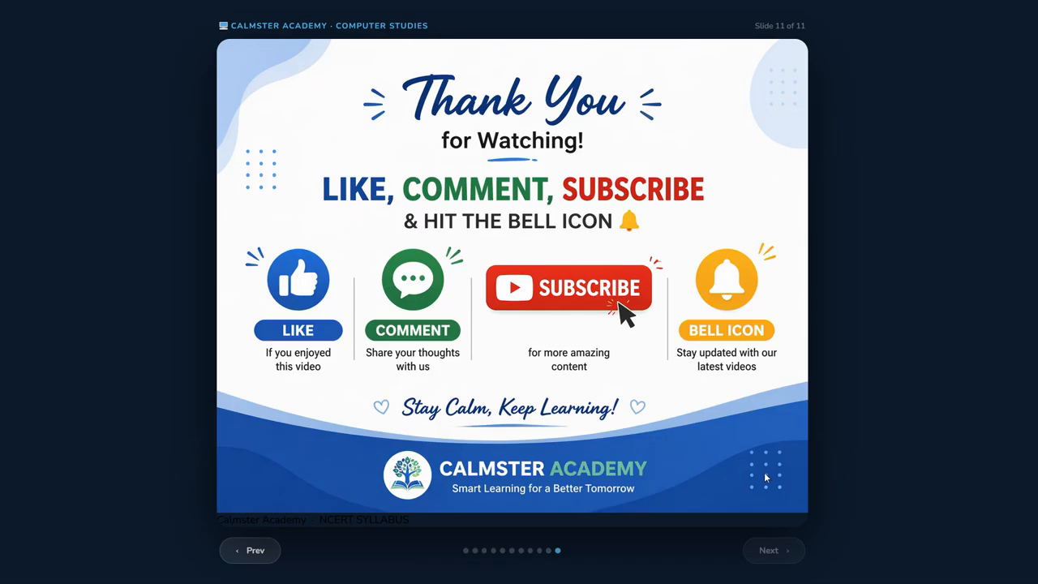